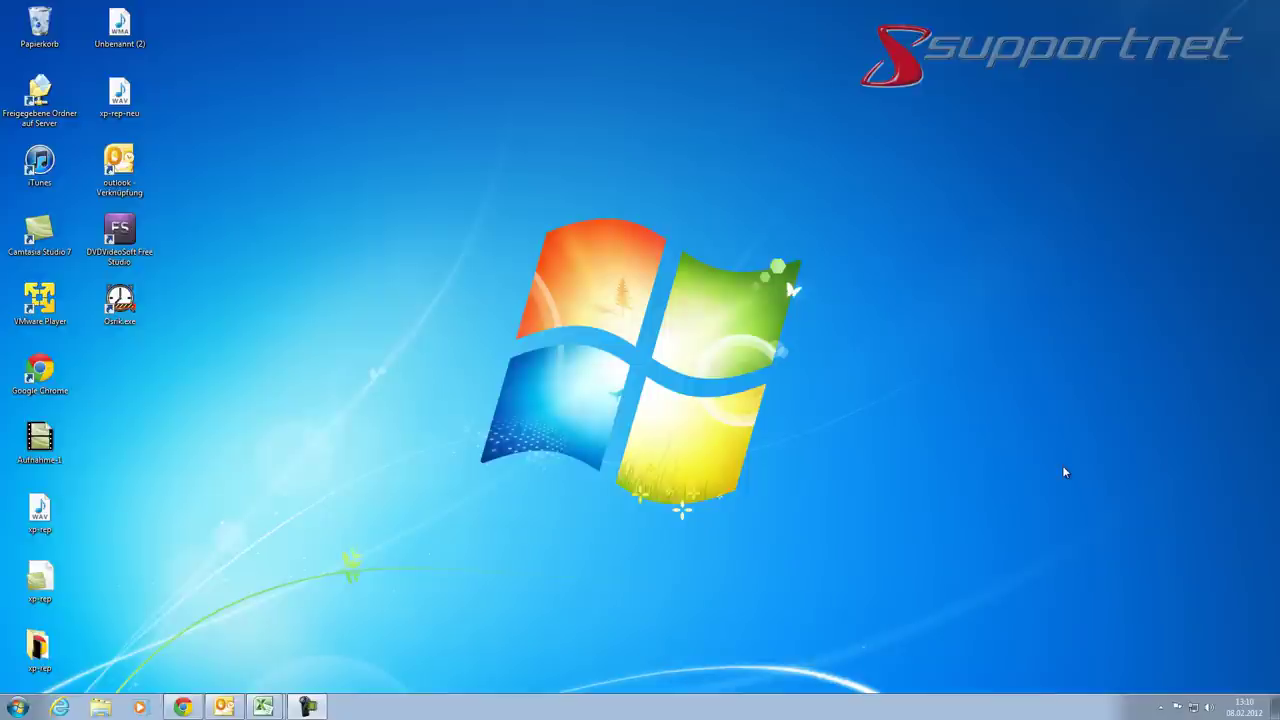
Run Osrik.exe as administrator, then read out the computer's autostart registry entries in the analysis and widen the Empfohlen column
right_click(120, 305)
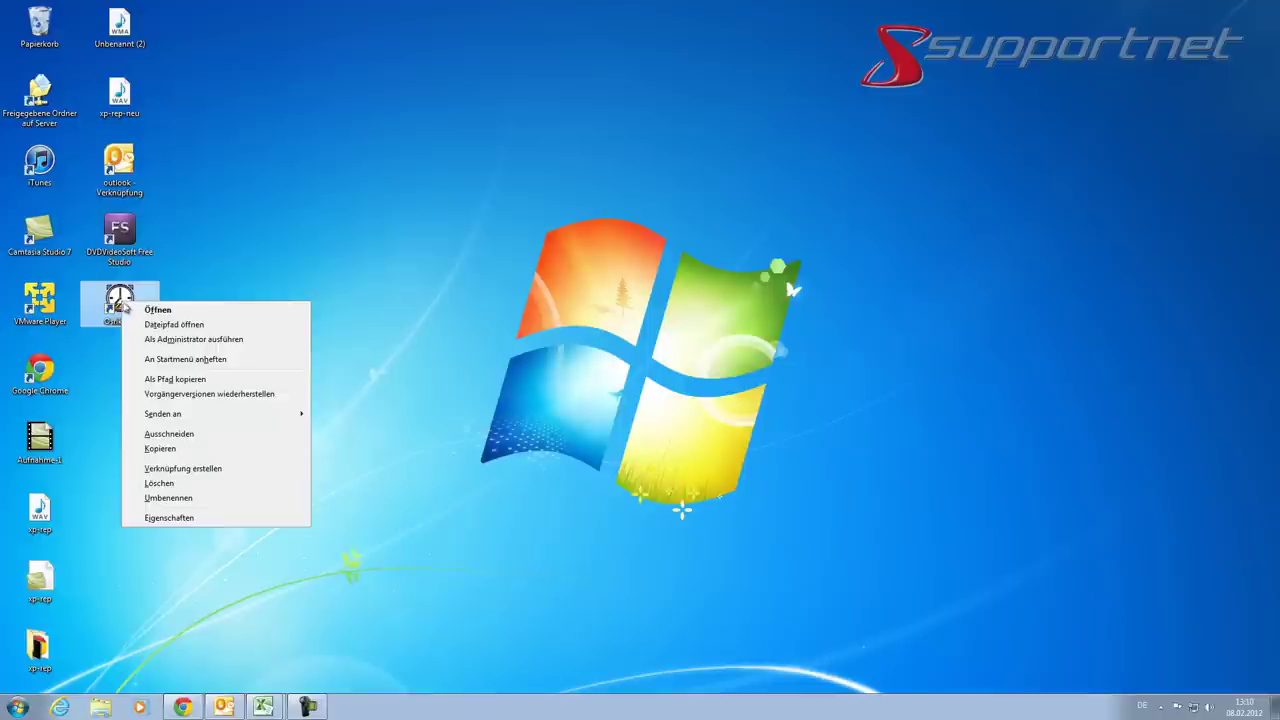
click(157, 343)
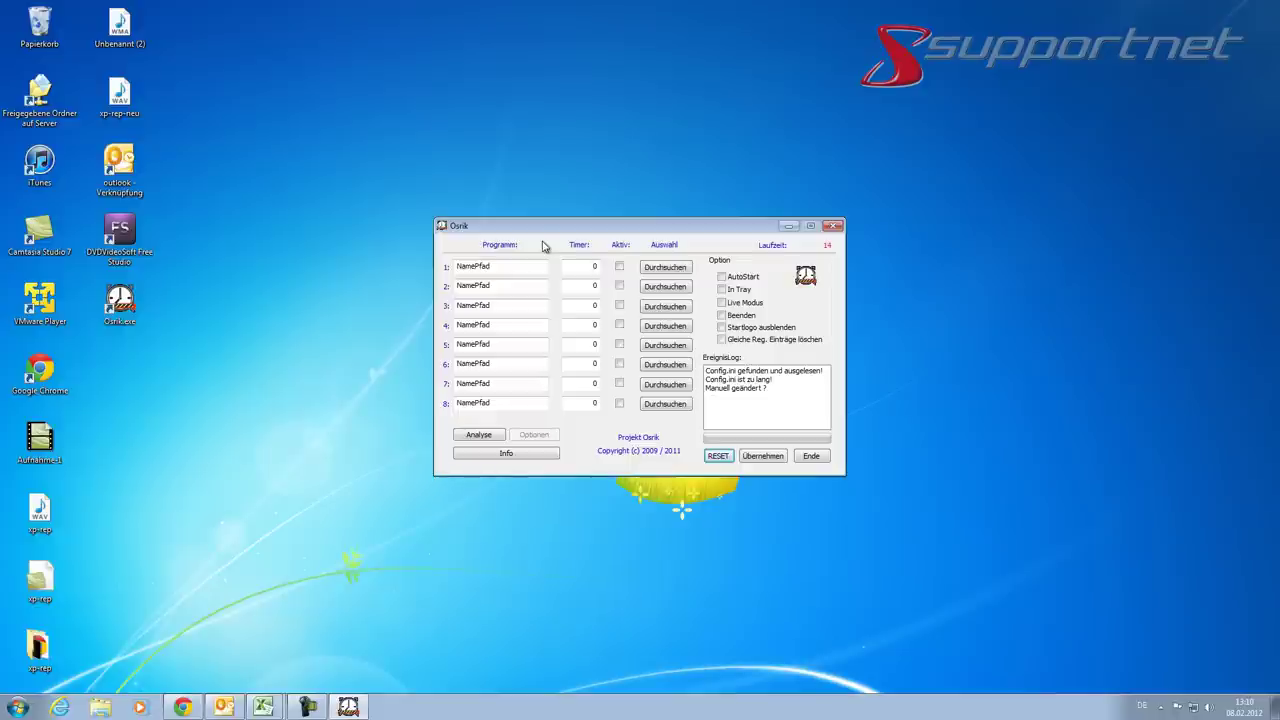
click(487, 436)
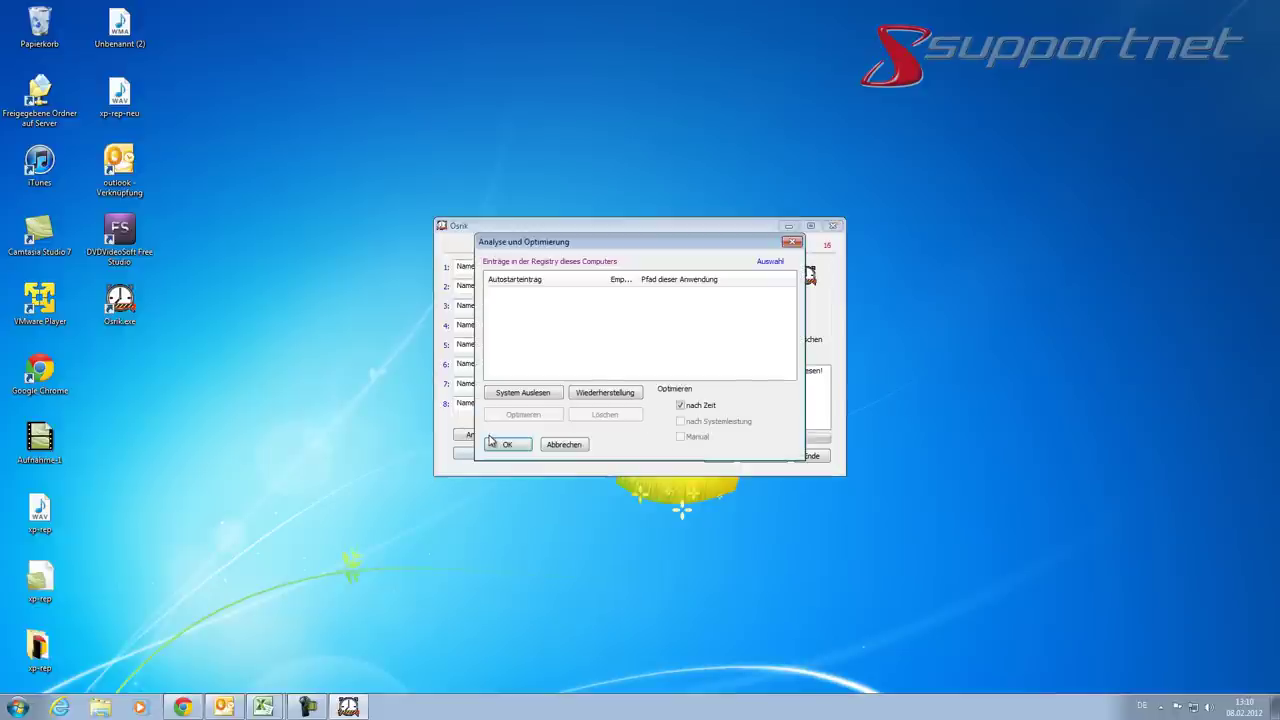
click(554, 394)
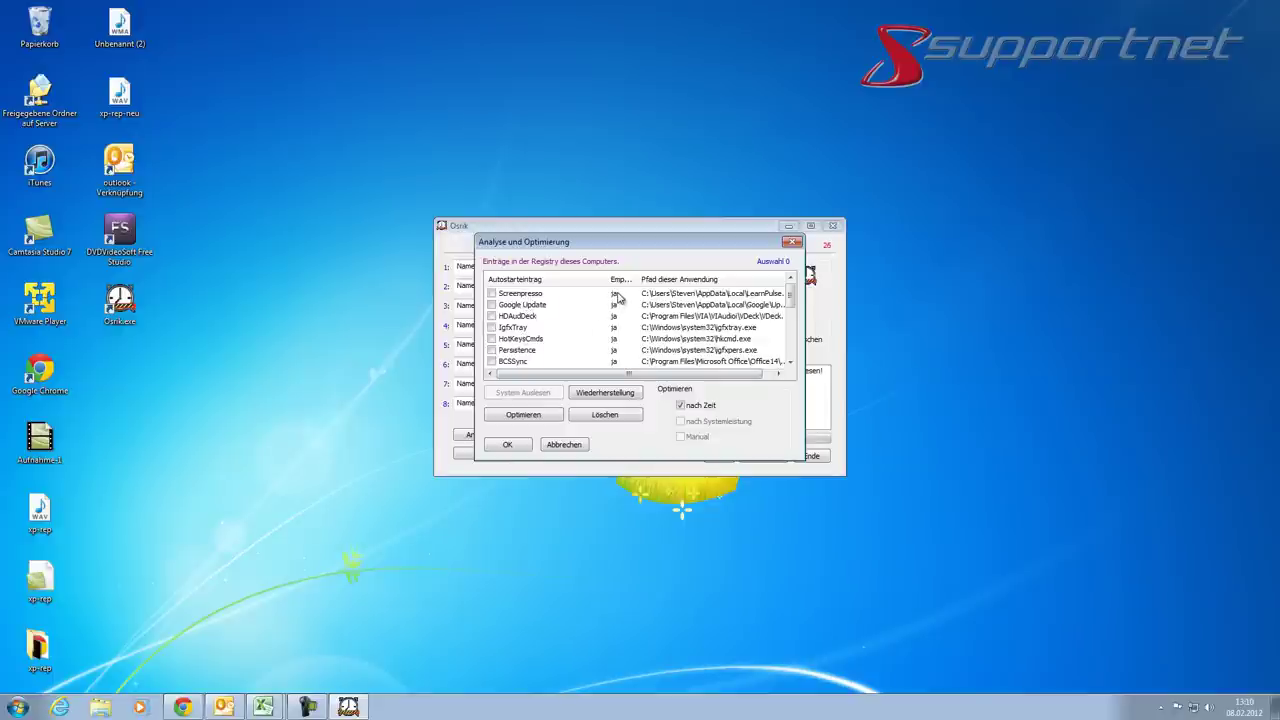
drag(636, 279, 668, 279)
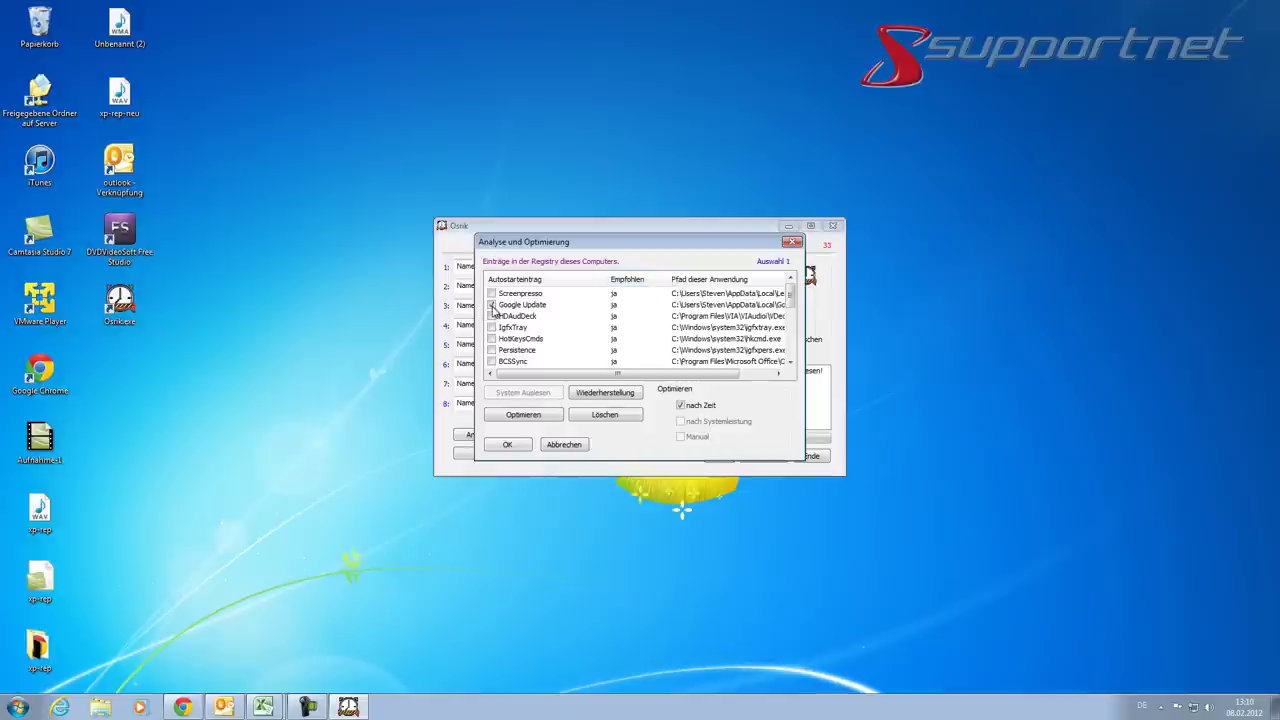
Delete the Google Update autostart entry from the registry and reload the entry list
click(605, 415)
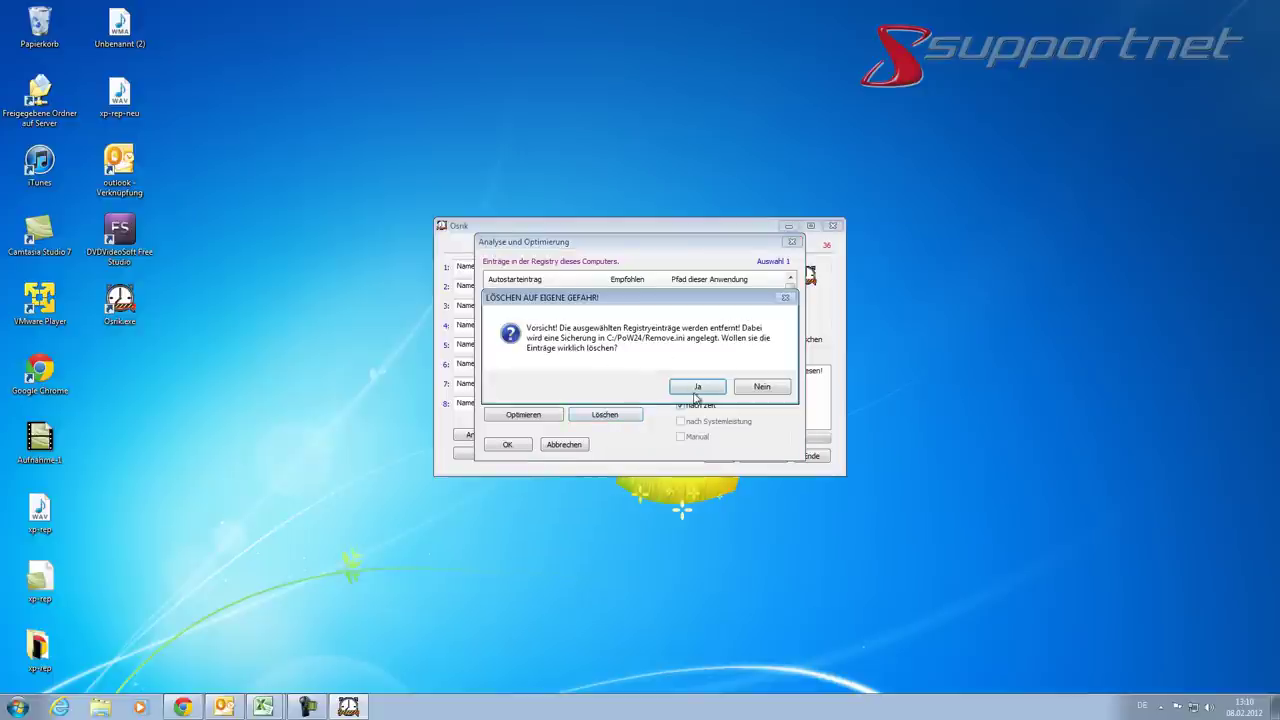
click(697, 388)
click(545, 394)
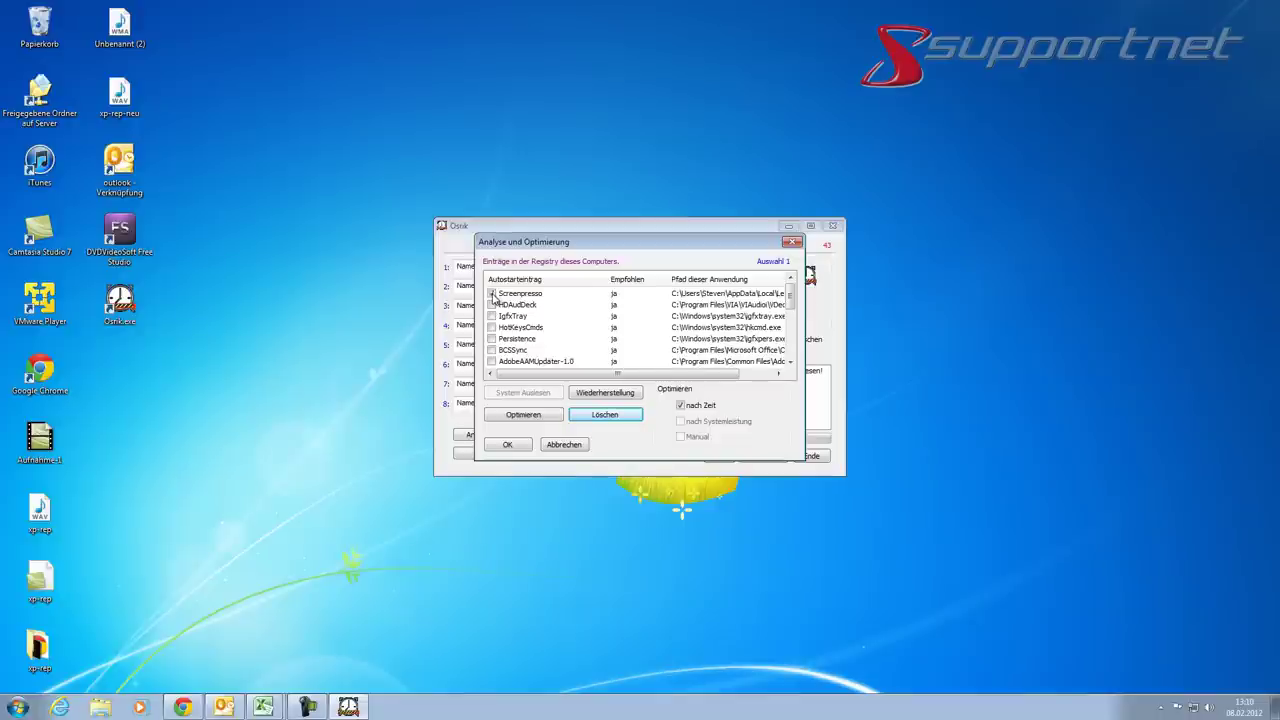
Optimise the Screenpresso autostart entry by time and remove it from the registry to prevent double execution
click(492, 296)
click(507, 417)
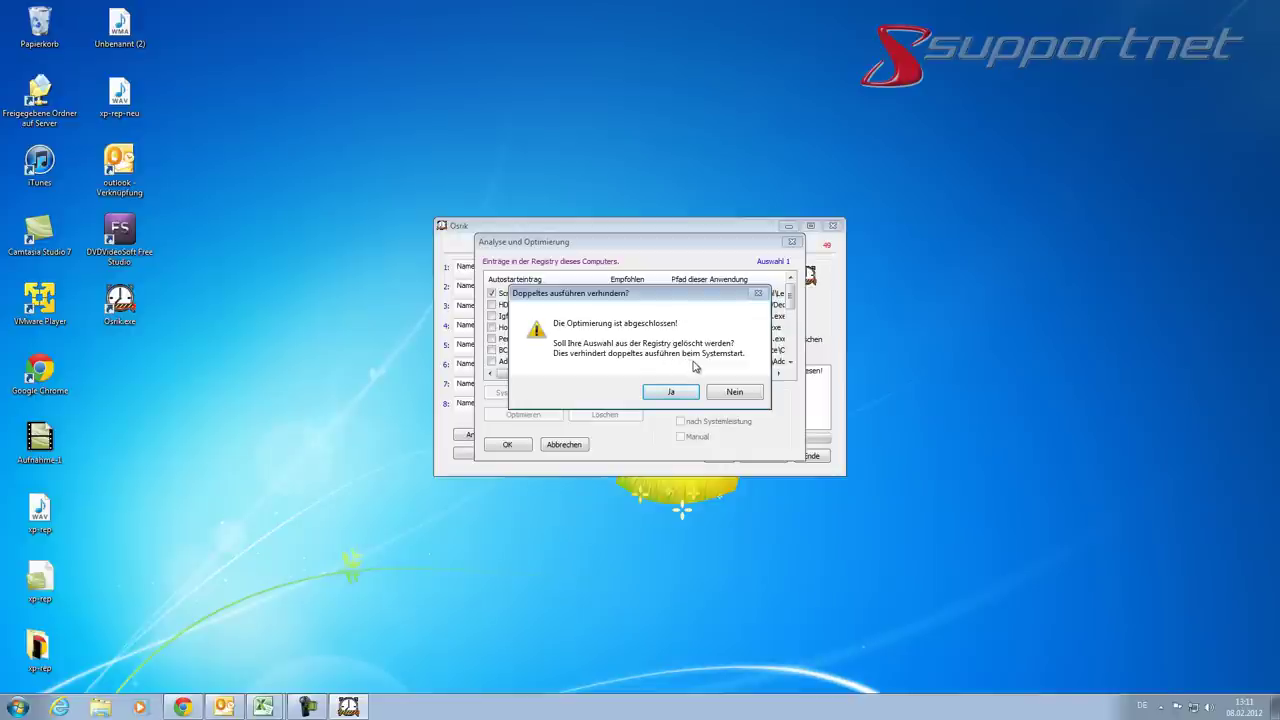
drag(690, 302, 993, 274)
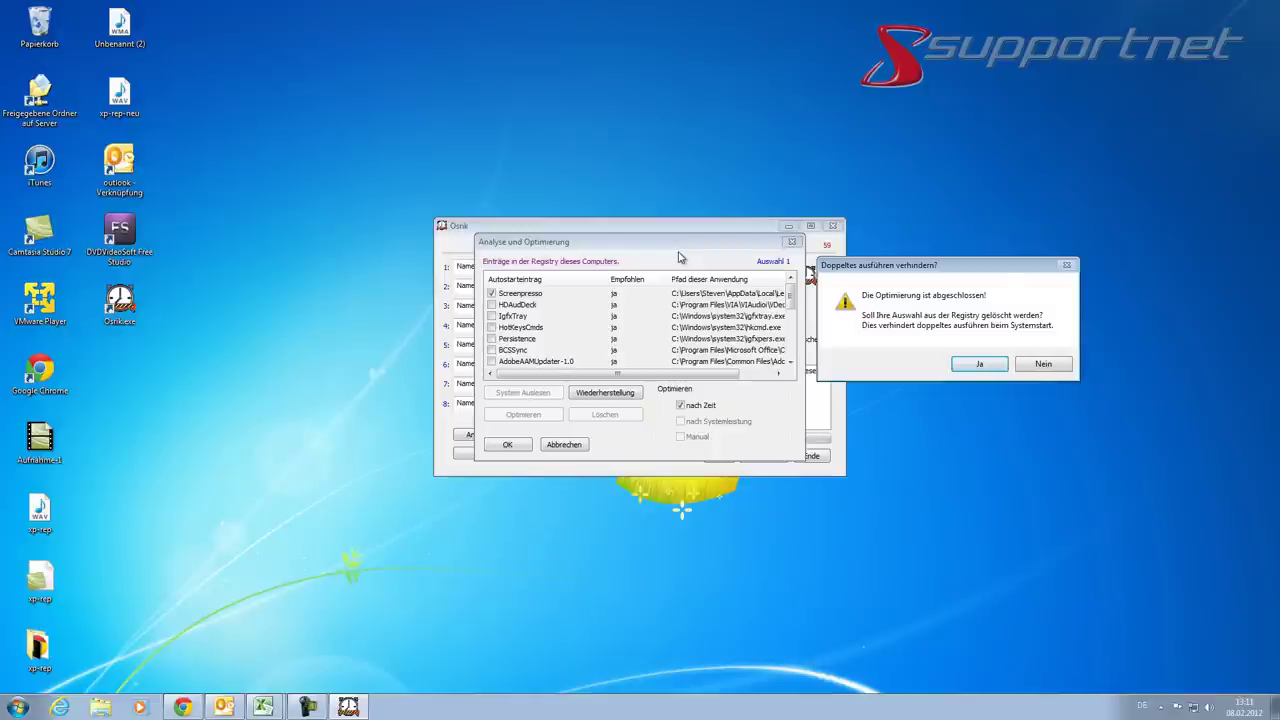
click(979, 364)
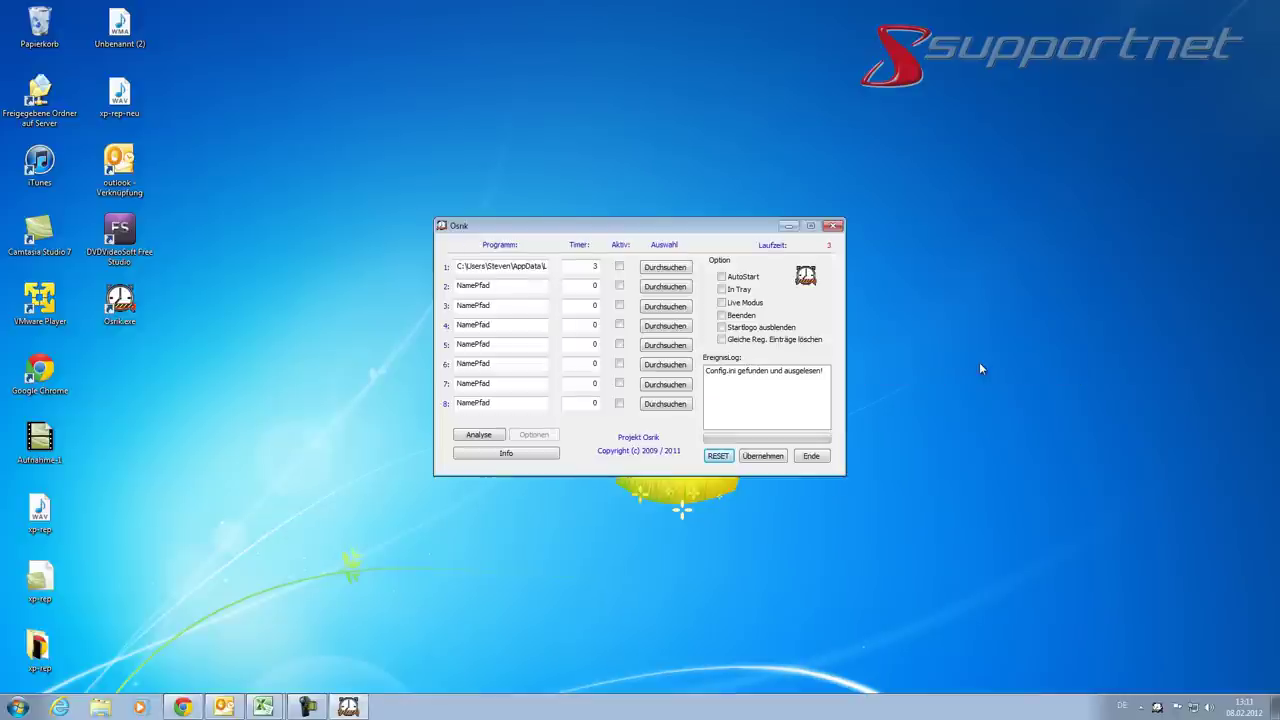
Examine the full program path stored in the first entry
click(464, 265)
key(Right)
key(Right)
key(Right)
key(Right)
key(Right)
key(Right)
key(Right)
key(Right)
key(Right)
key(Right)
key(Right)
key(Right)
key(Right)
key(Right)
key(Right)
key(Right)
key(Right)
key(Right)
key(Right)
key(Right)
key(Tab)
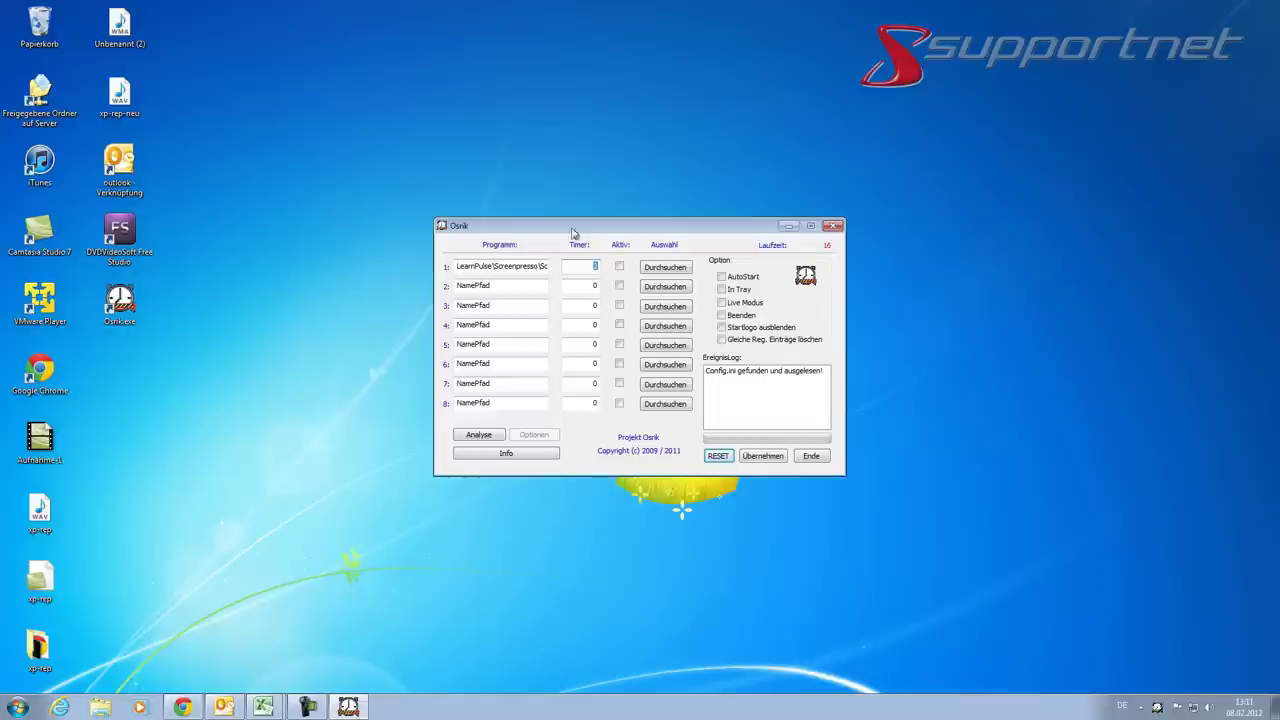
Mark the first program entry as active
click(619, 266)
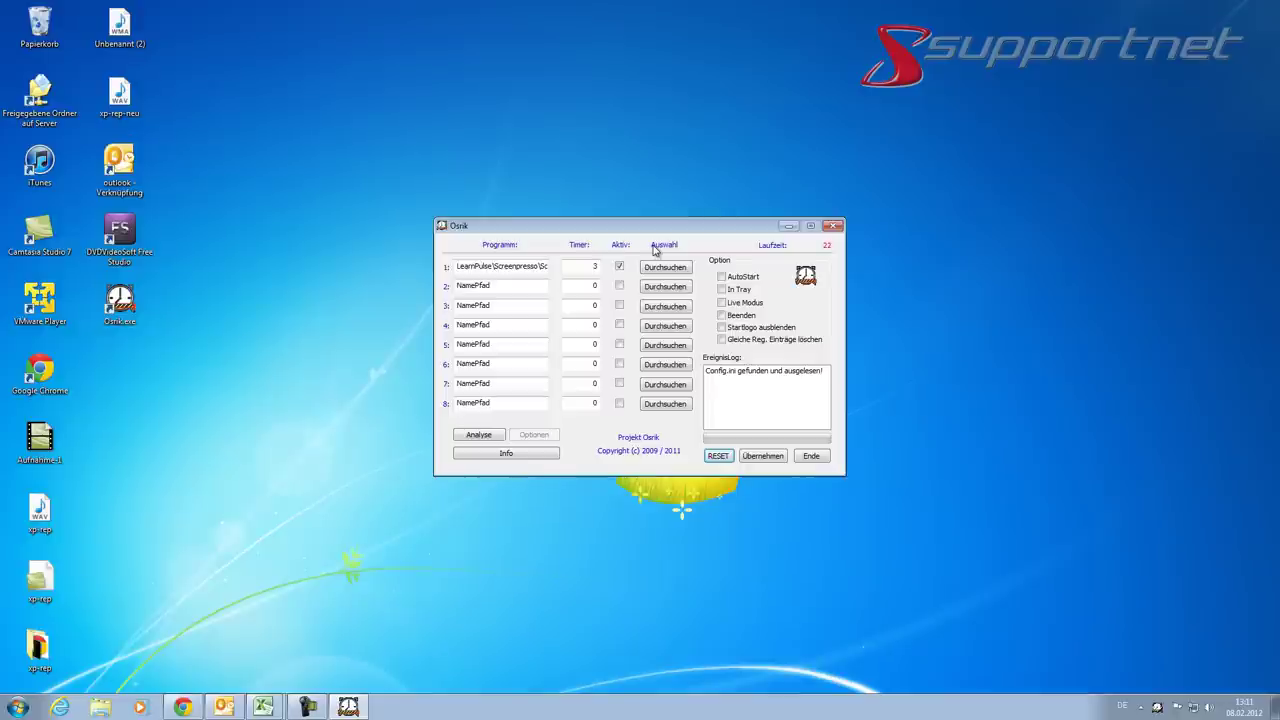
Assign the Firefox executable from C:\Programme\Mozilla Firefox to the second program entry
drag(507, 286, 407, 284)
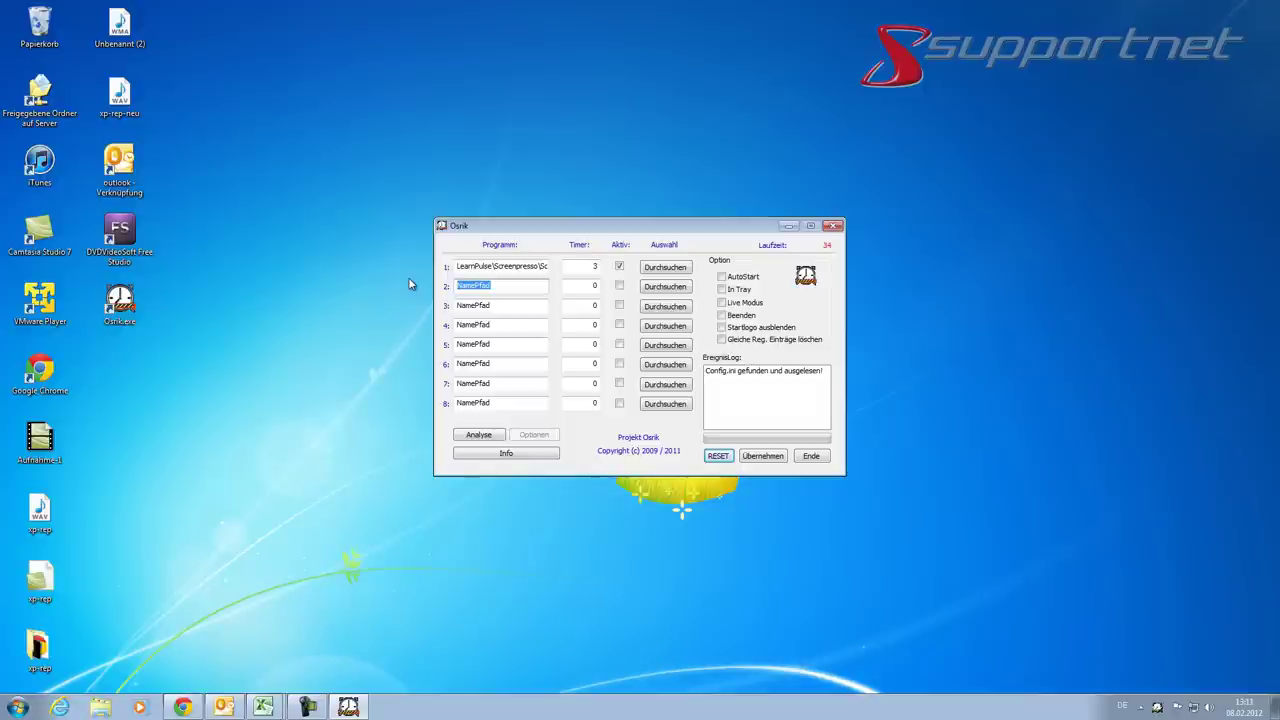
click(661, 287)
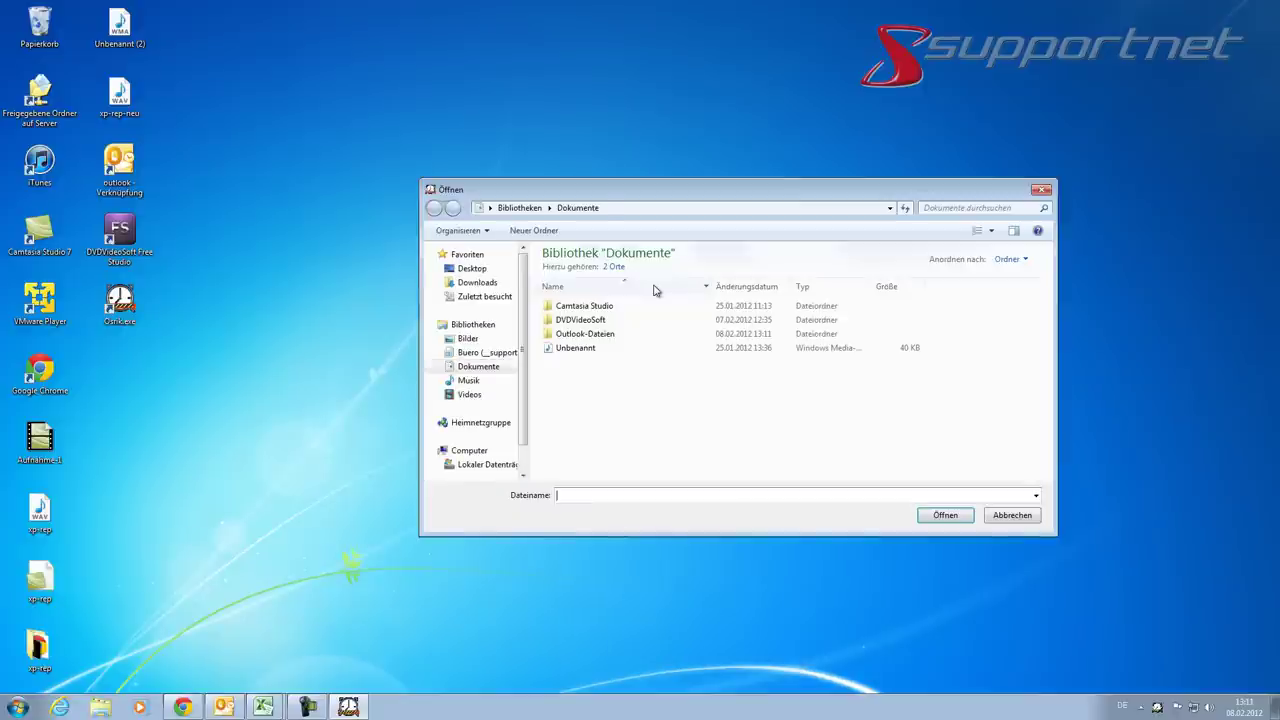
click(470, 451)
click(484, 464)
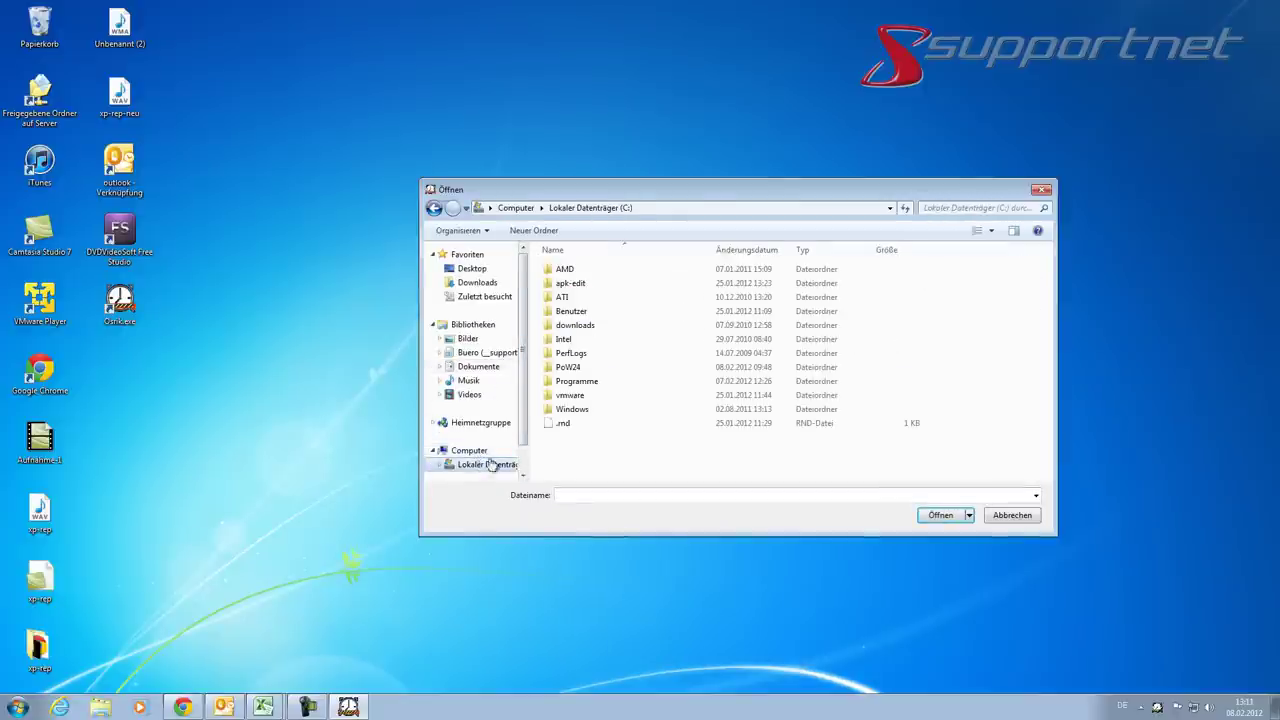
double_click(580, 386)
click(590, 298)
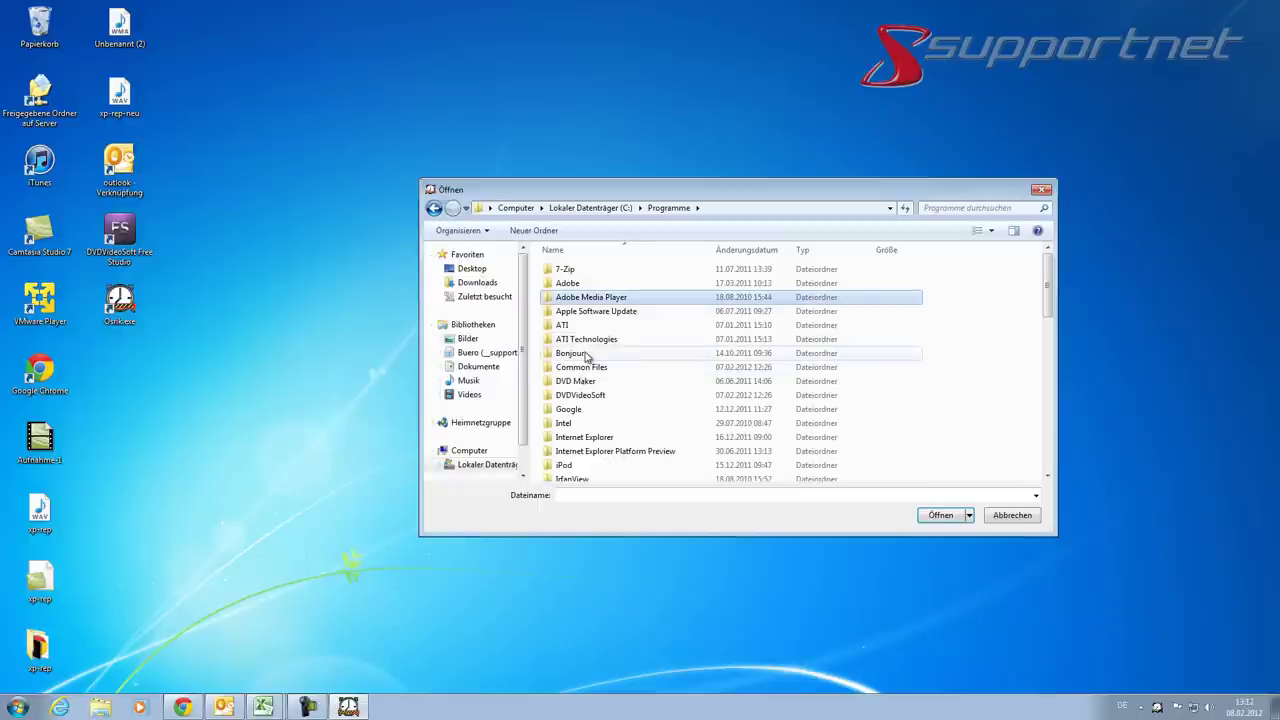
key(m)
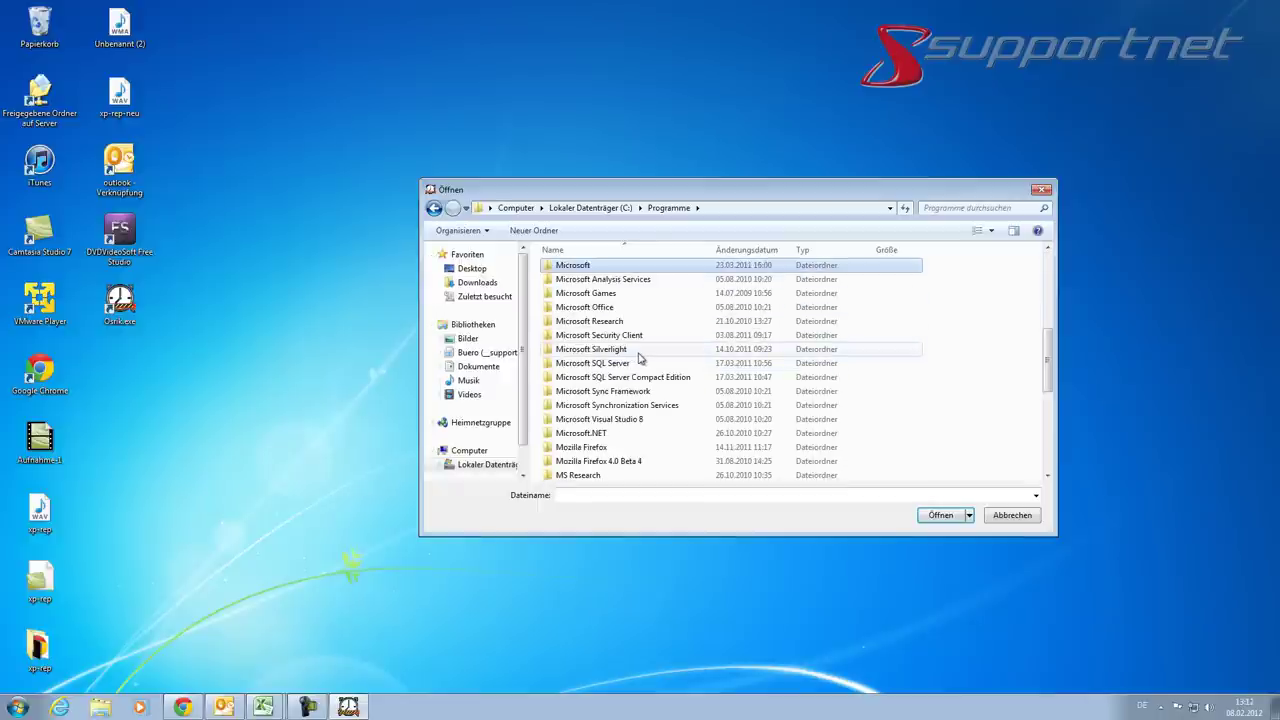
key(Down)
double_click(580, 447)
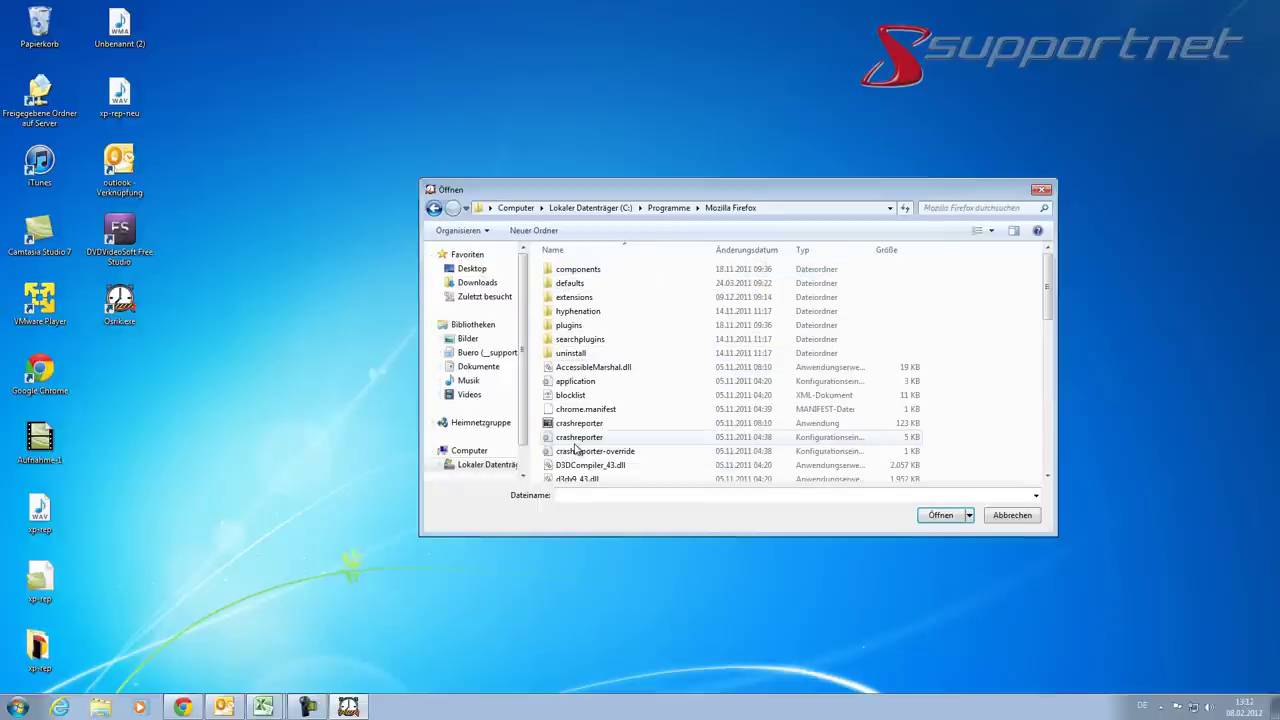
scroll(578, 410, down, 2)
click(574, 434)
double_click(574, 435)
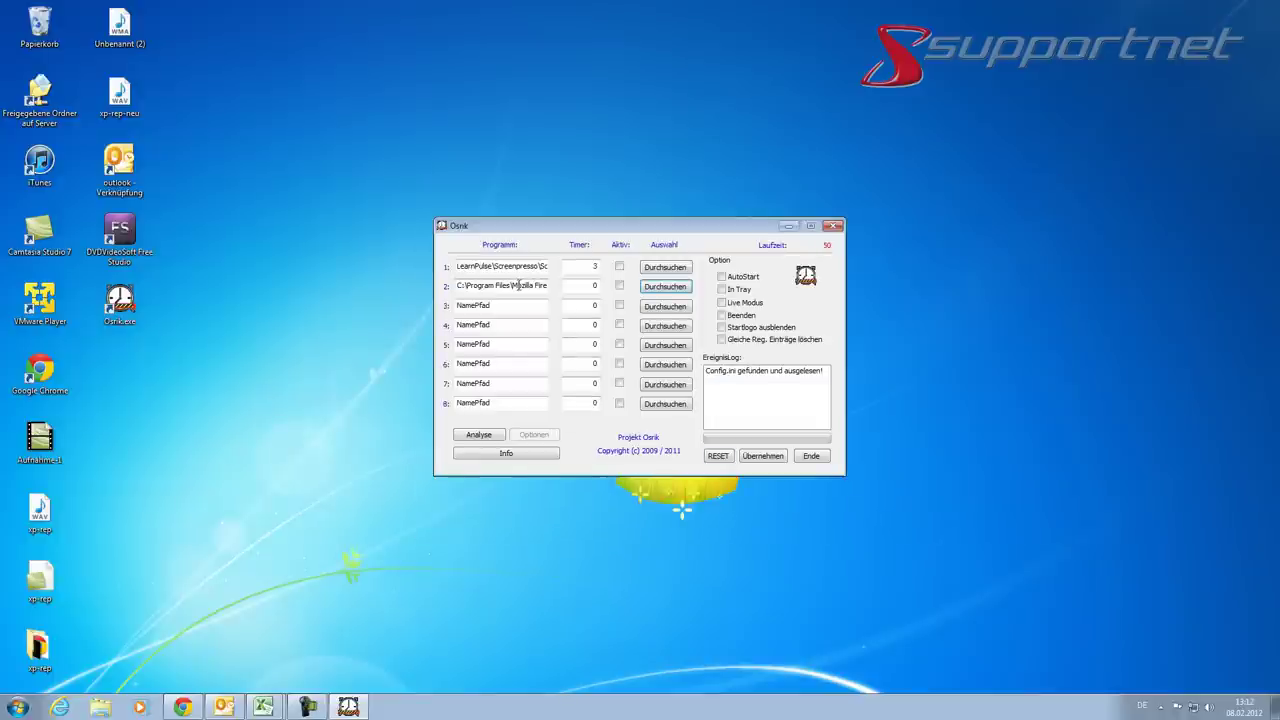
key(End)
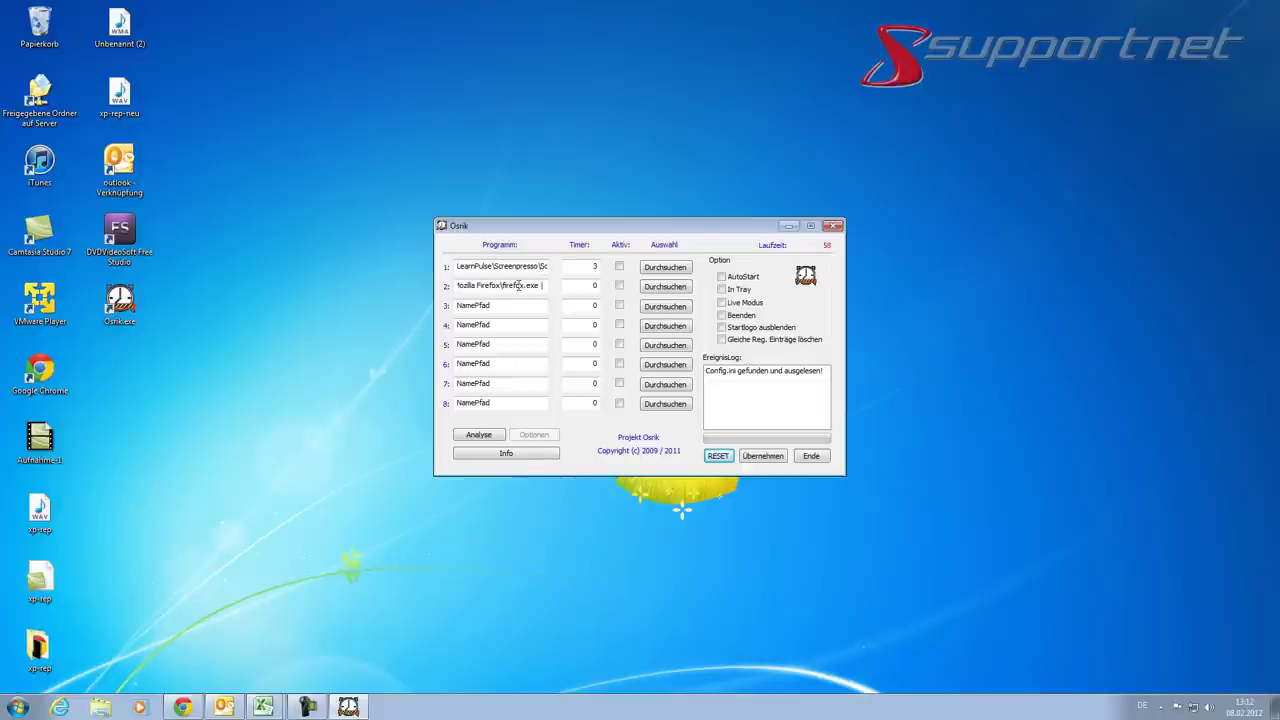
text(www.supportnet.de)
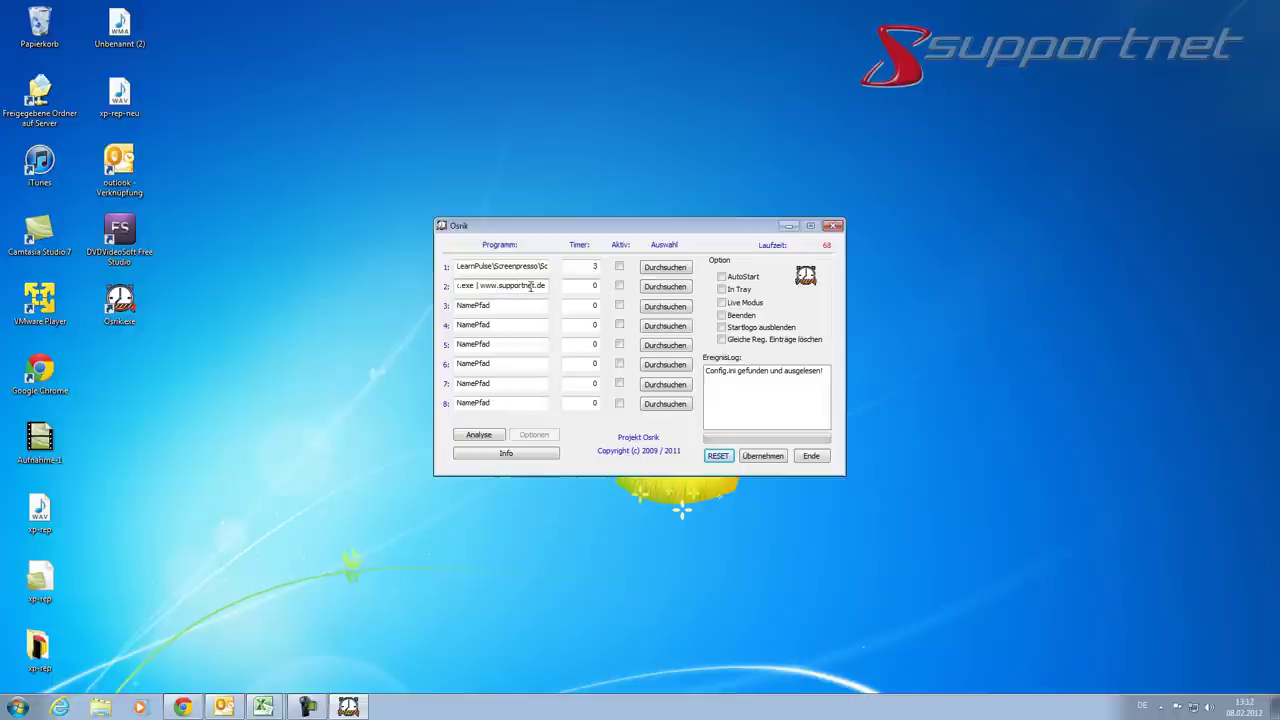
Set the second entry's timer to 10 and mark both the first and second entries as active
key(Tab)
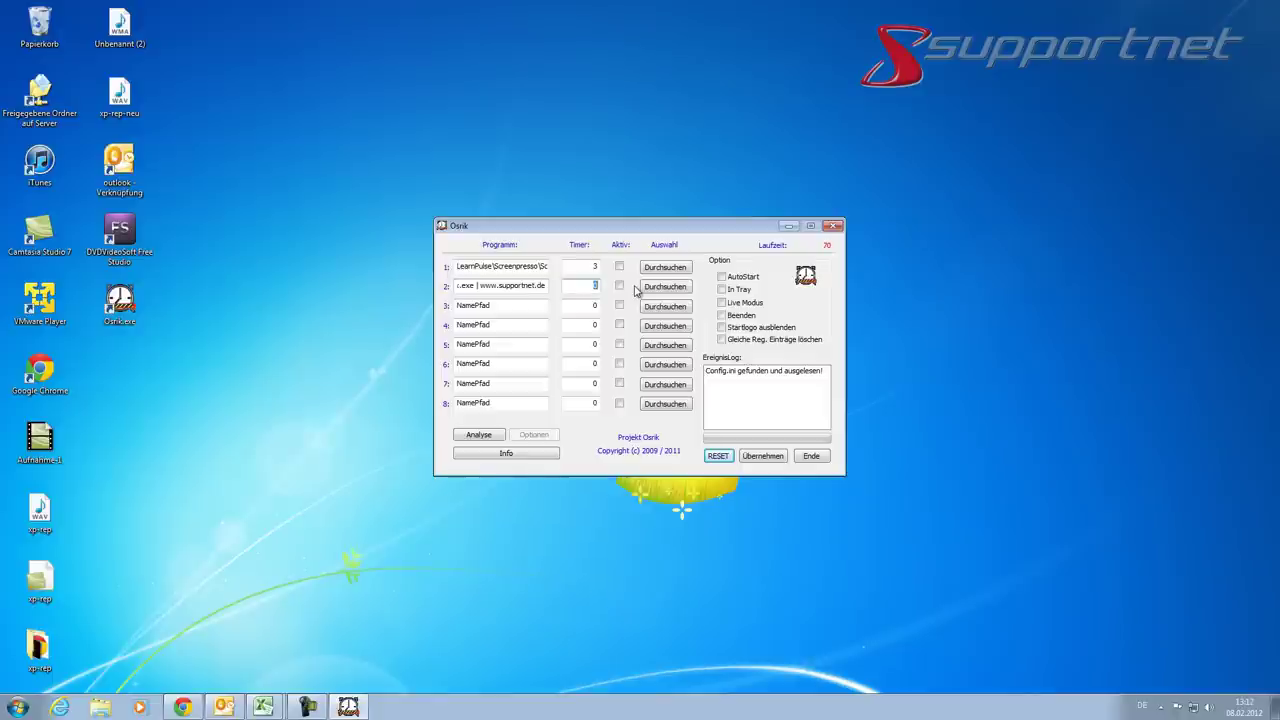
text(10)
click(619, 286)
click(619, 268)
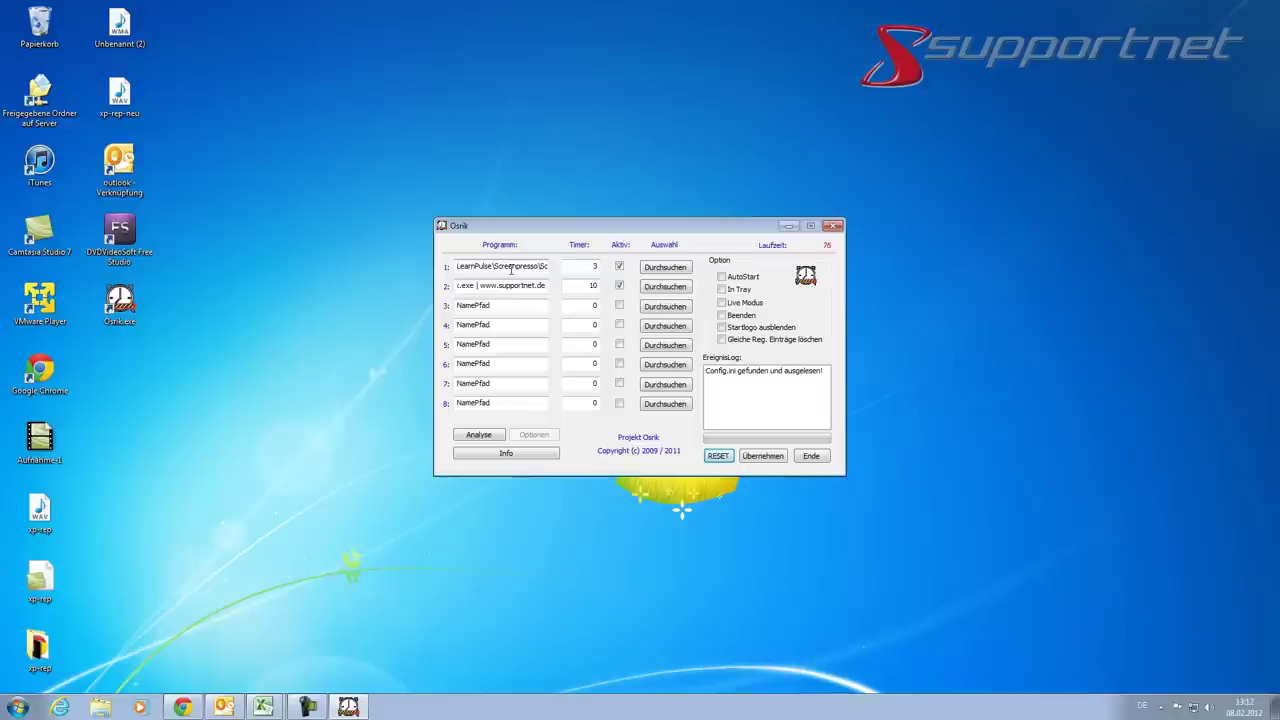
Enable the options AutoStart, In Tray, Beenden, Startlogo ausblenden and Gleiche Reg. Einträge löschen
click(722, 278)
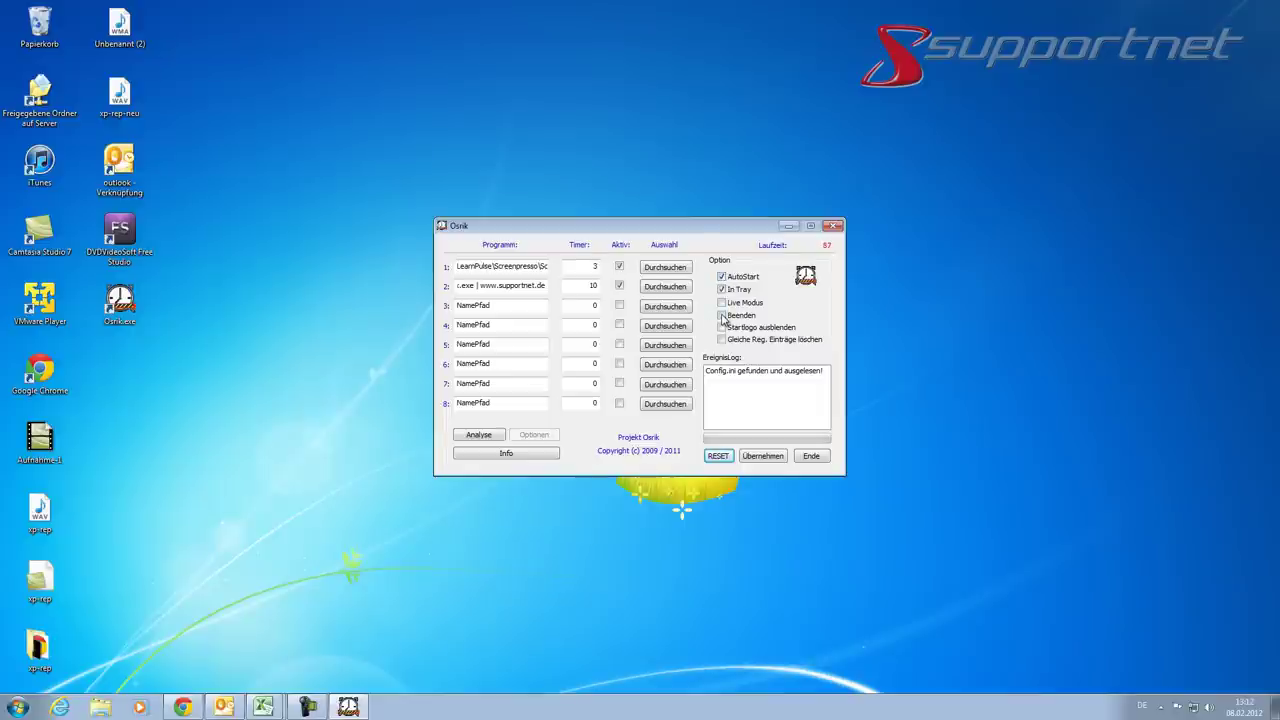
click(722, 317)
click(723, 329)
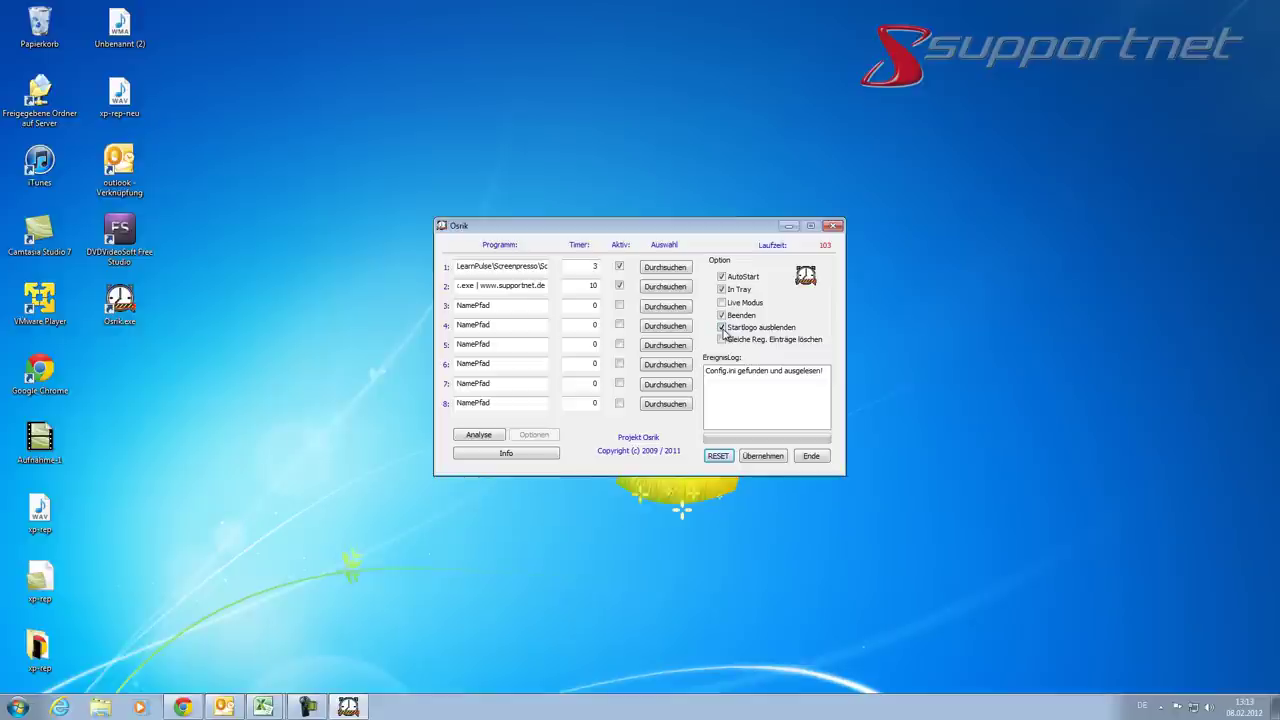
click(722, 340)
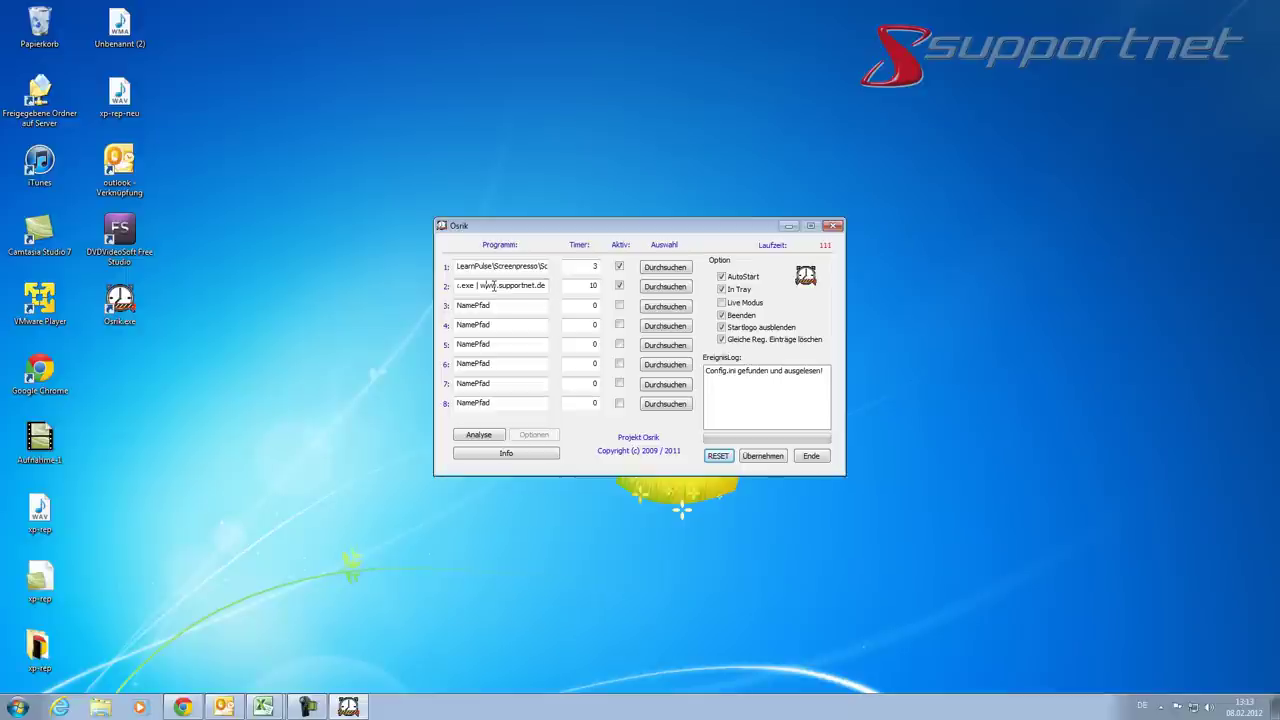
Examine the Firefox path and its web address parameter in the second entry
key(Left)
key(Left)
key(Left)
key(Left)
key(Left)
key(Left)
key(Left)
key(Left)
key(Left)
key(Left)
key(Left)
key(Left)
key(Left)
key(Left)
key(Left)
key(Left)
key(Left)
key(Left)
key(Left)
key(Left)
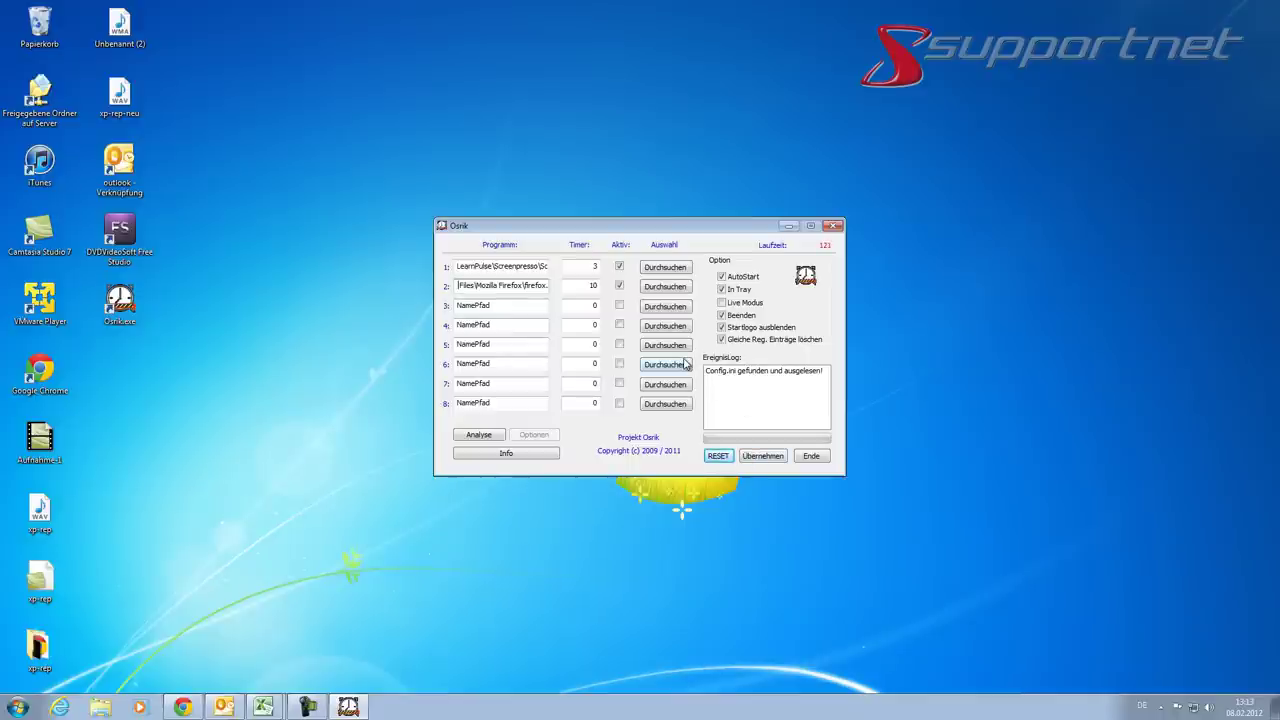
Restore the deleted Screenpresso autostart entry through the analysis and read out the system's autostart entries again
click(478, 435)
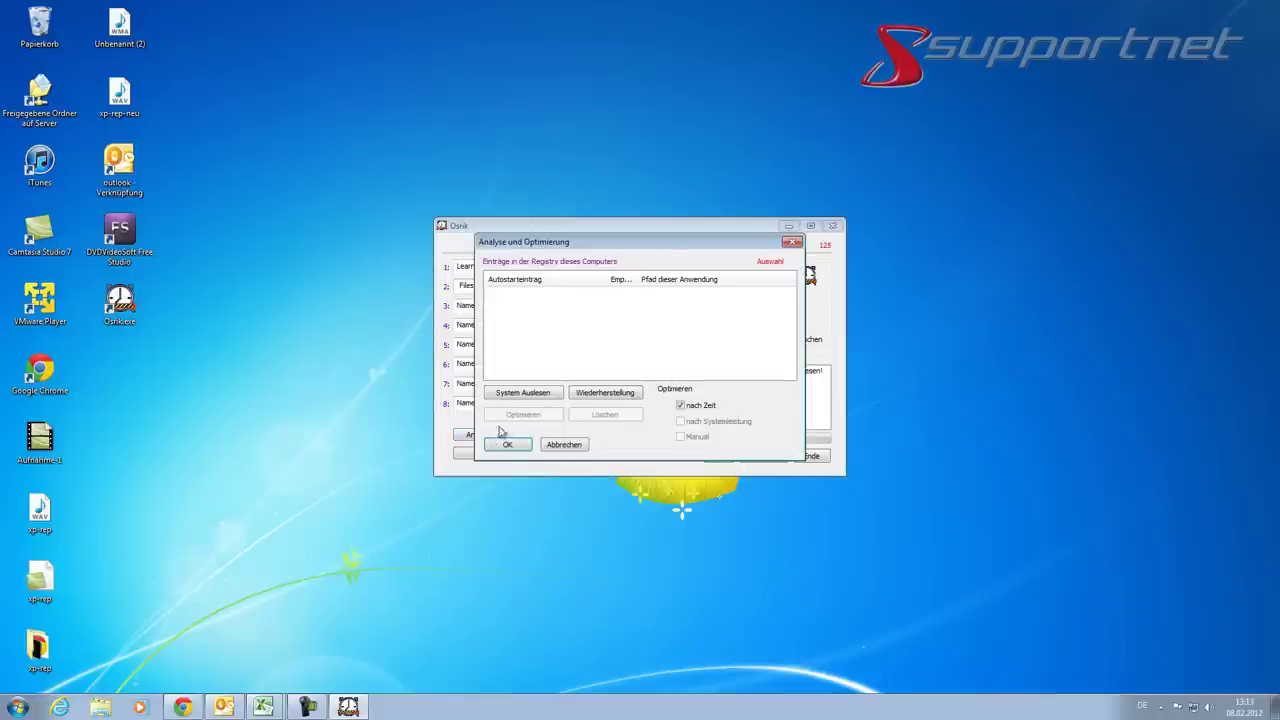
click(628, 402)
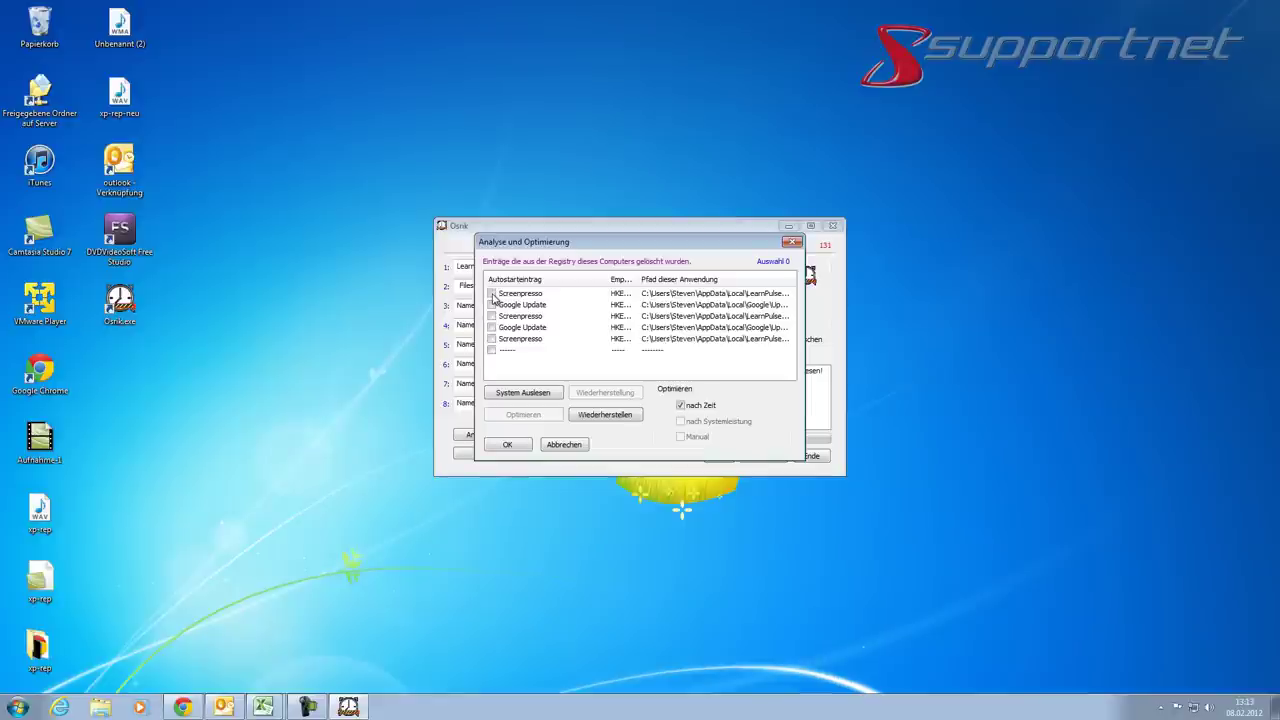
click(590, 416)
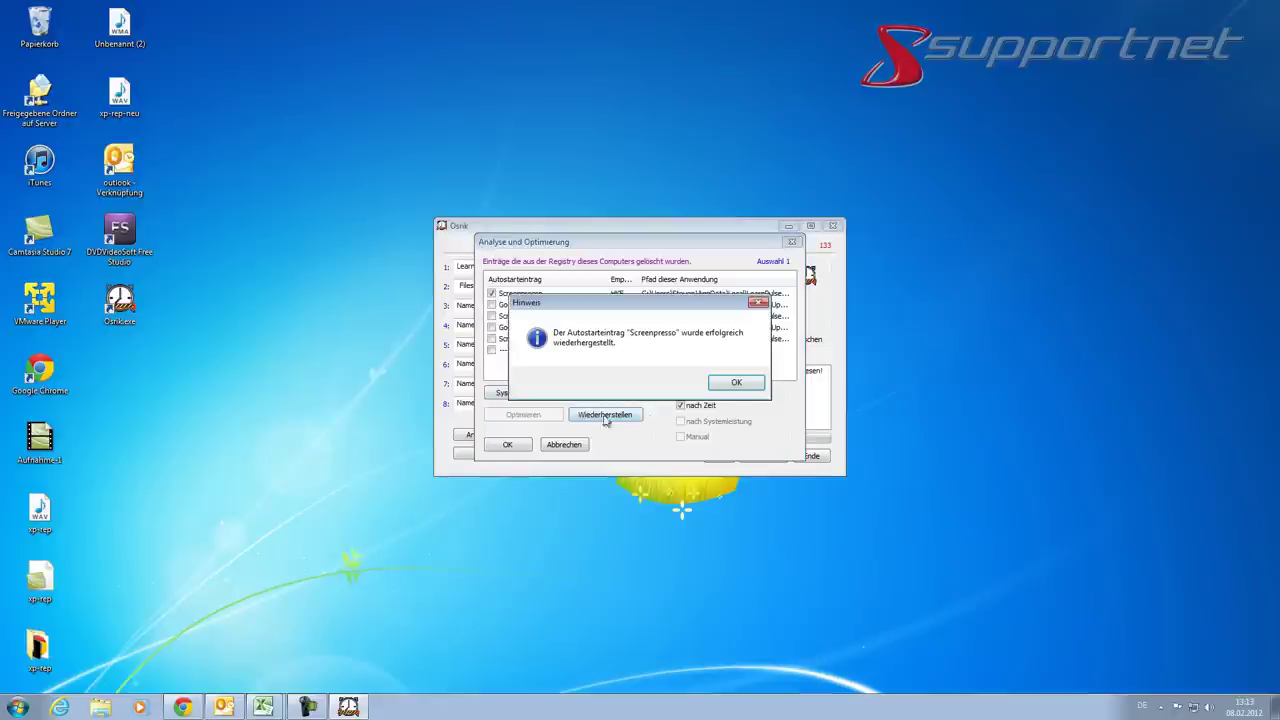
click(726, 385)
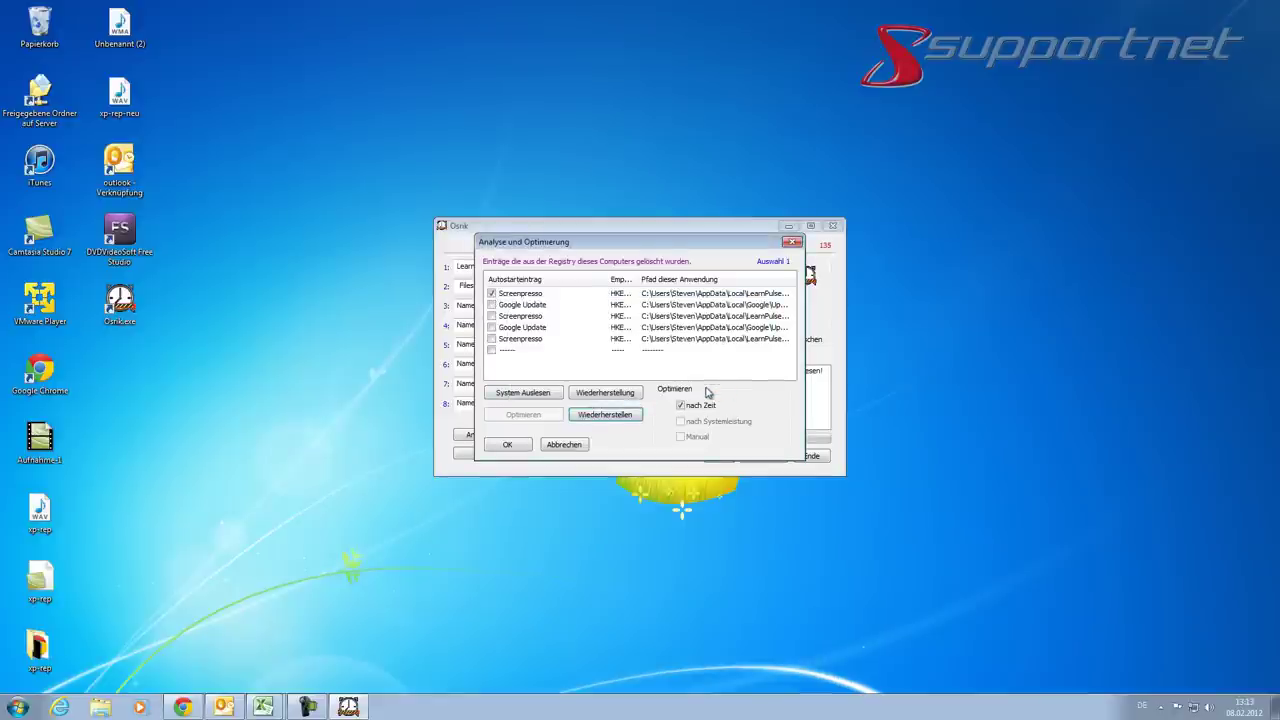
click(533, 393)
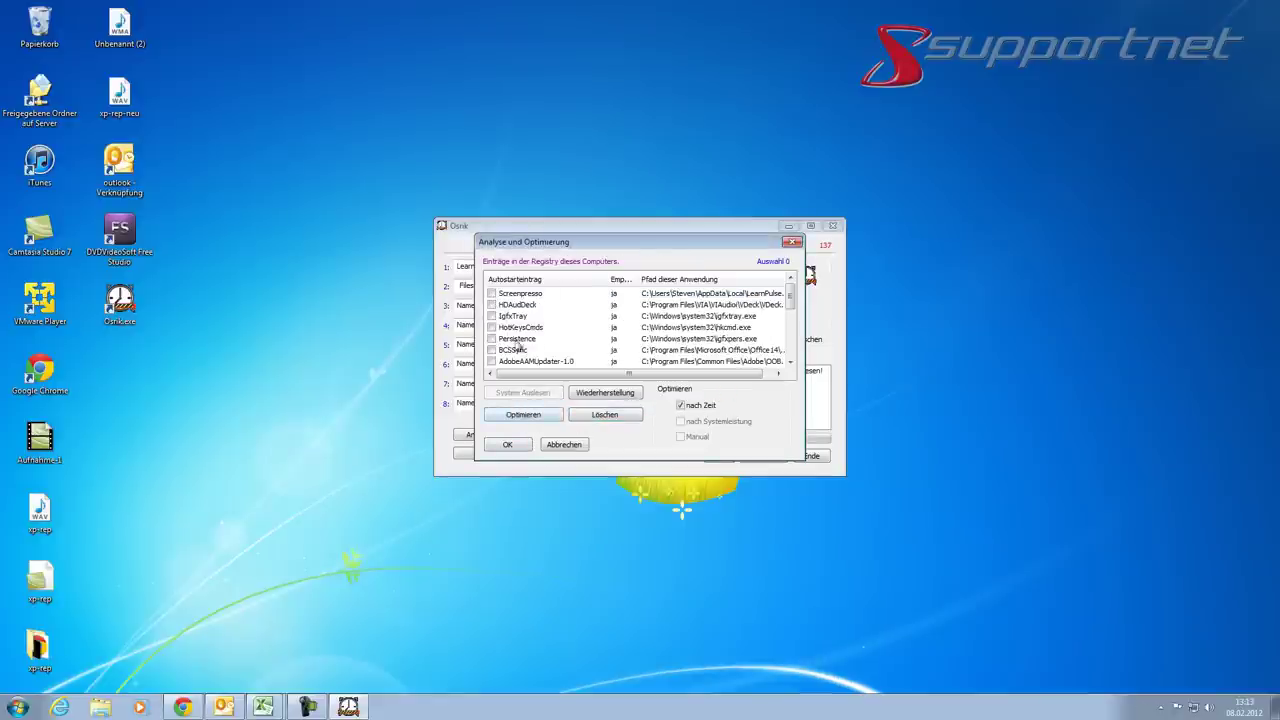